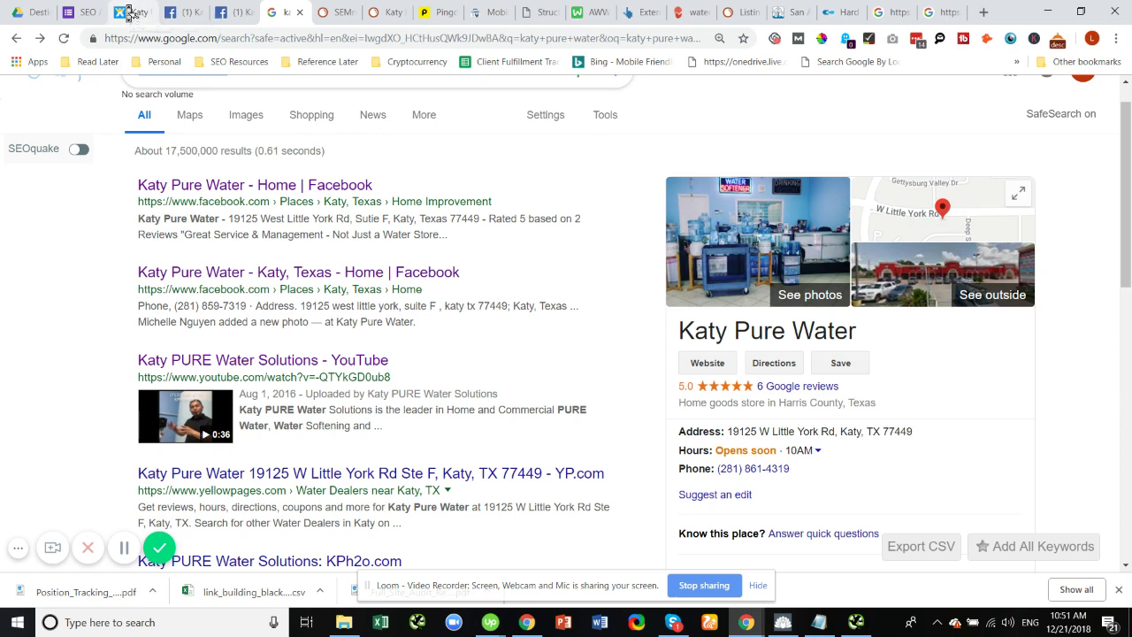
Check the Katy Pure Water site's blog page and its backlinks report in Ahrefs.
click(128, 13)
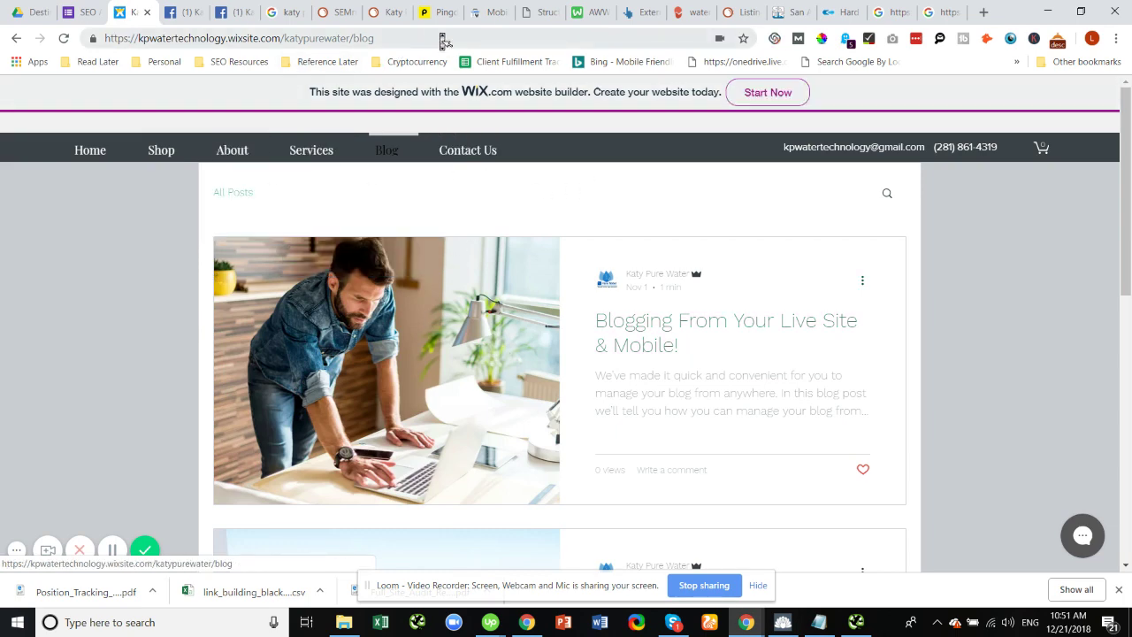
click(639, 13)
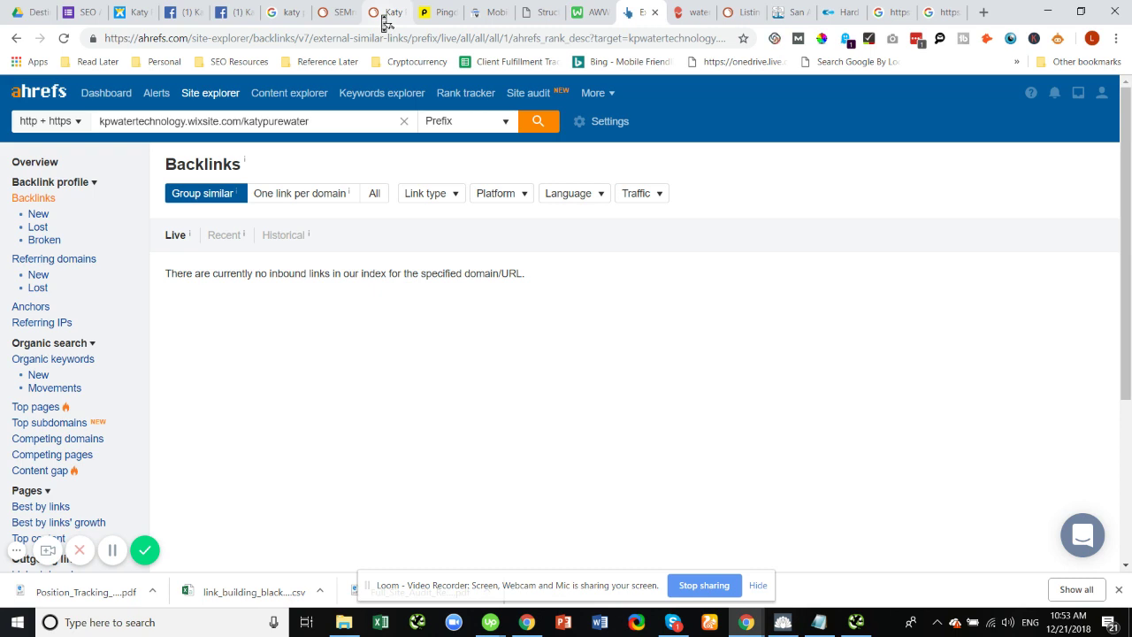
Review the site's Pingdom speed test results and its Google Mobile-Friendly Test result.
click(435, 16)
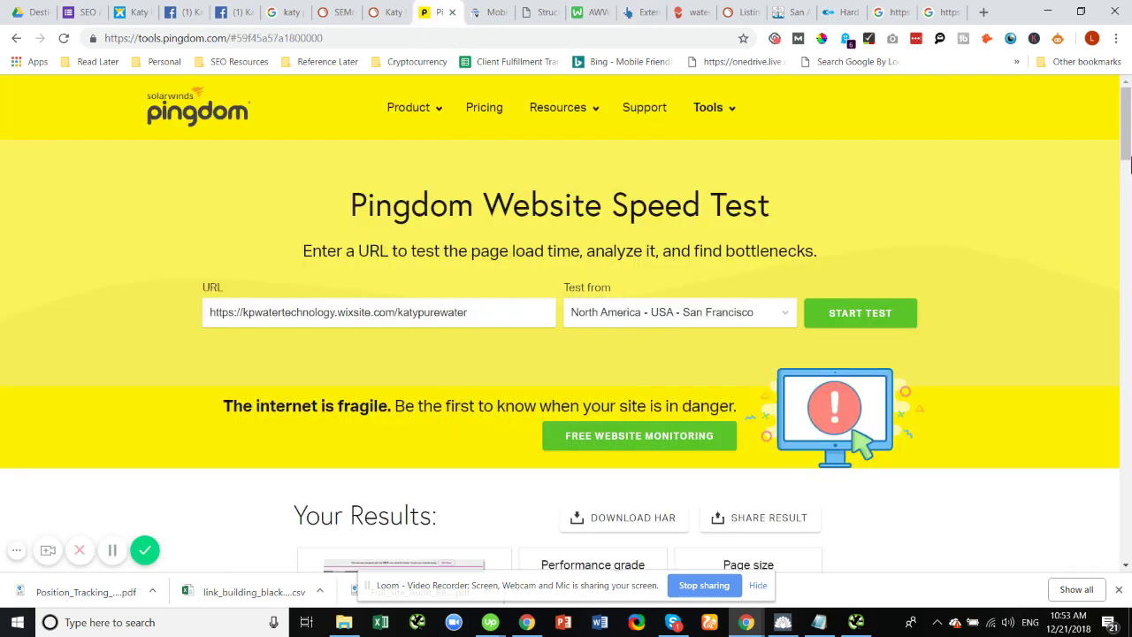
scroll(1129, 165, down, 5)
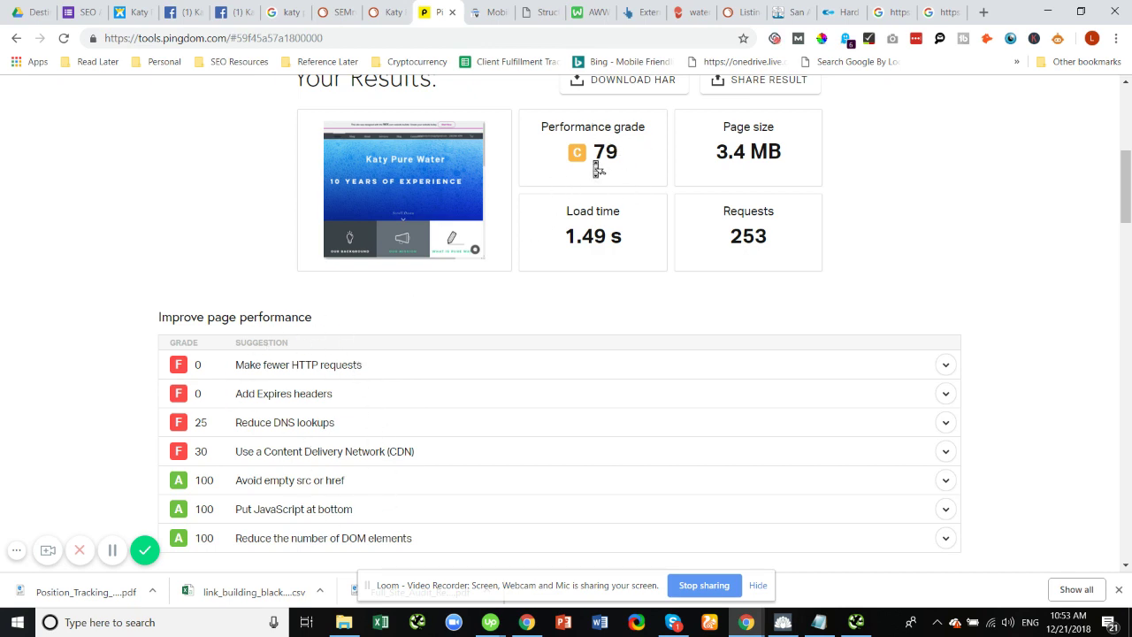
click(496, 17)
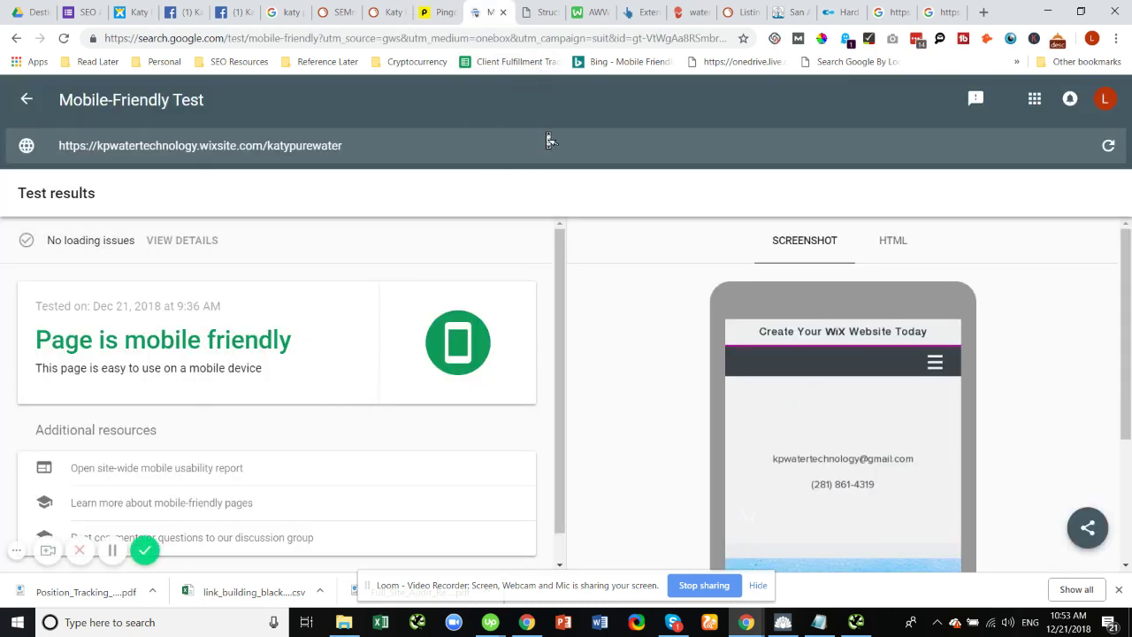
click(446, 17)
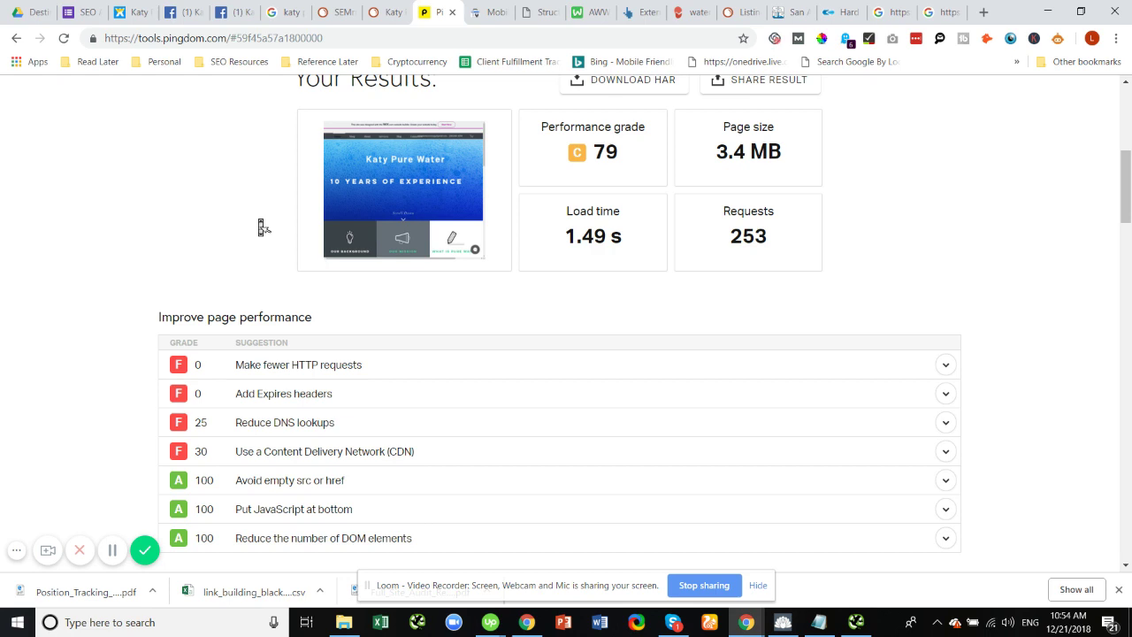
Examine the Google search results and business profile for "katy pure water", including contact details, hours and reviews.
click(281, 13)
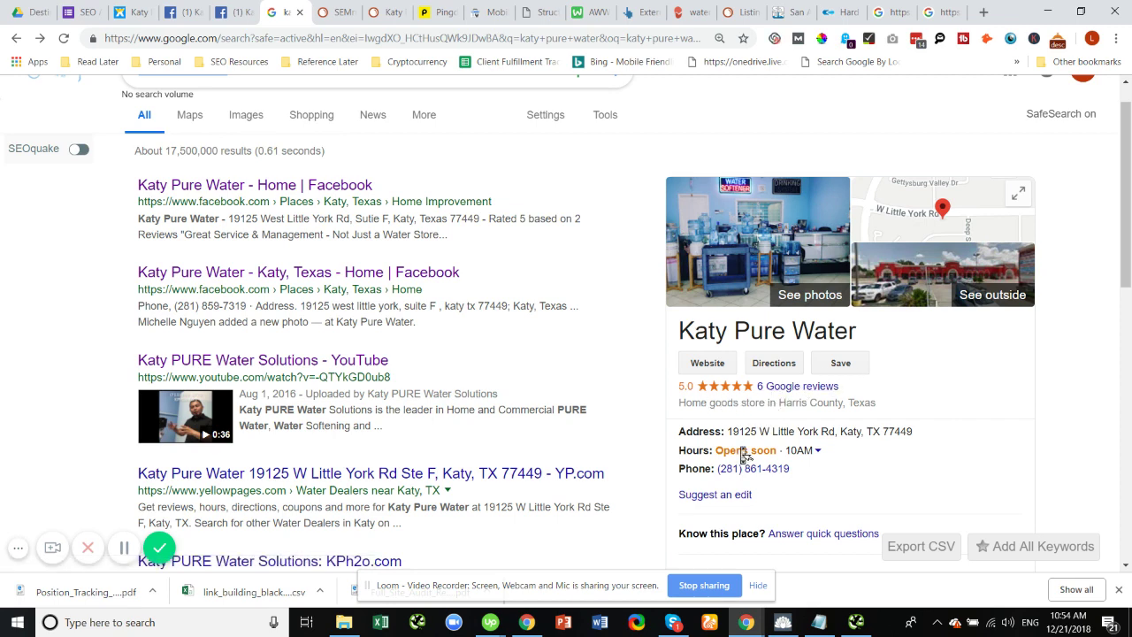
drag(1127, 157, 1116, 236)
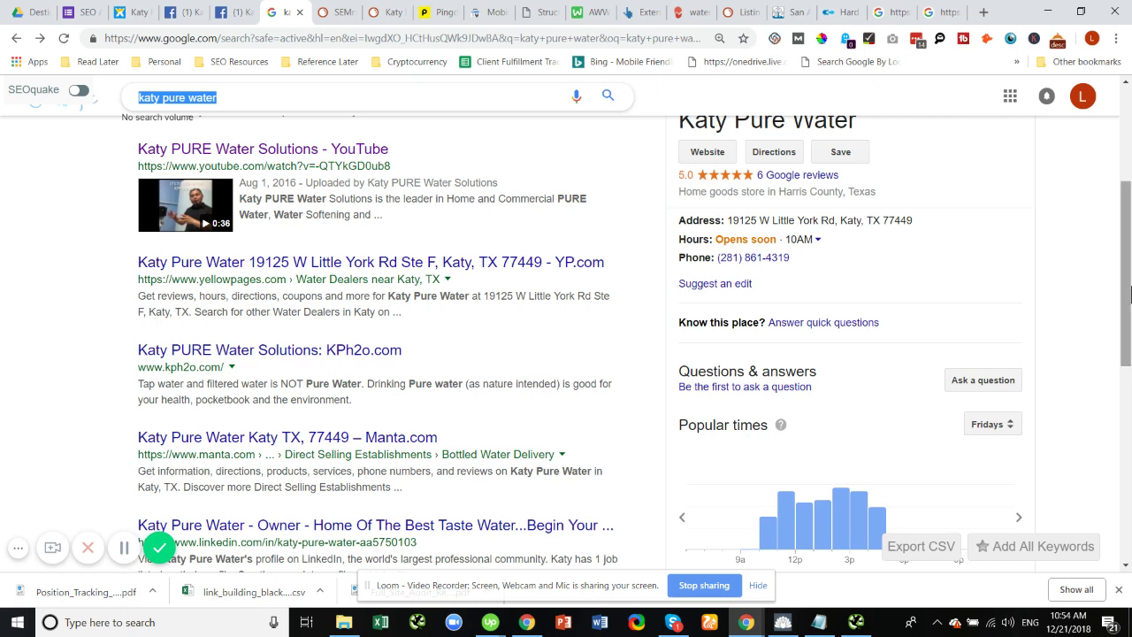
drag(1129, 294, 1126, 238)
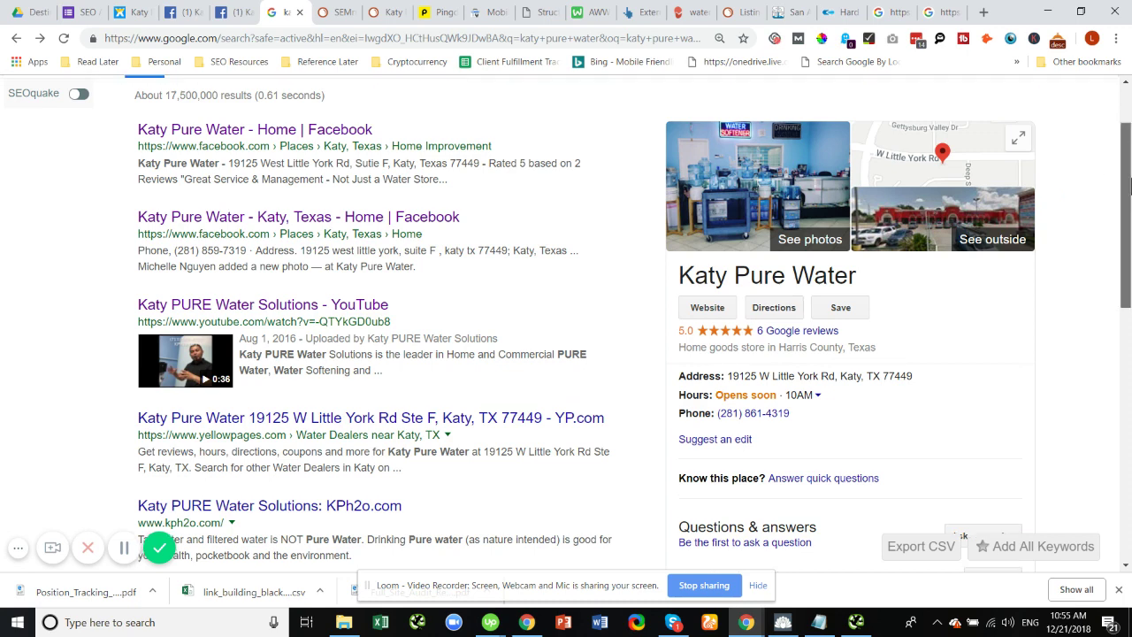
scroll(867, 402, up, 1)
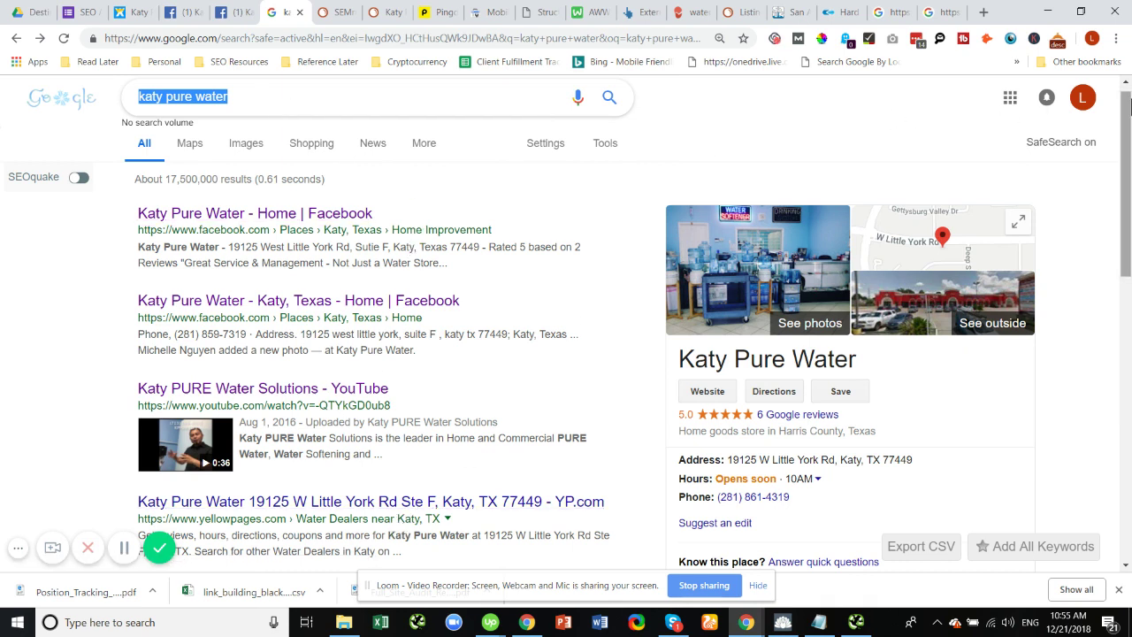
drag(1127, 137, 1127, 84)
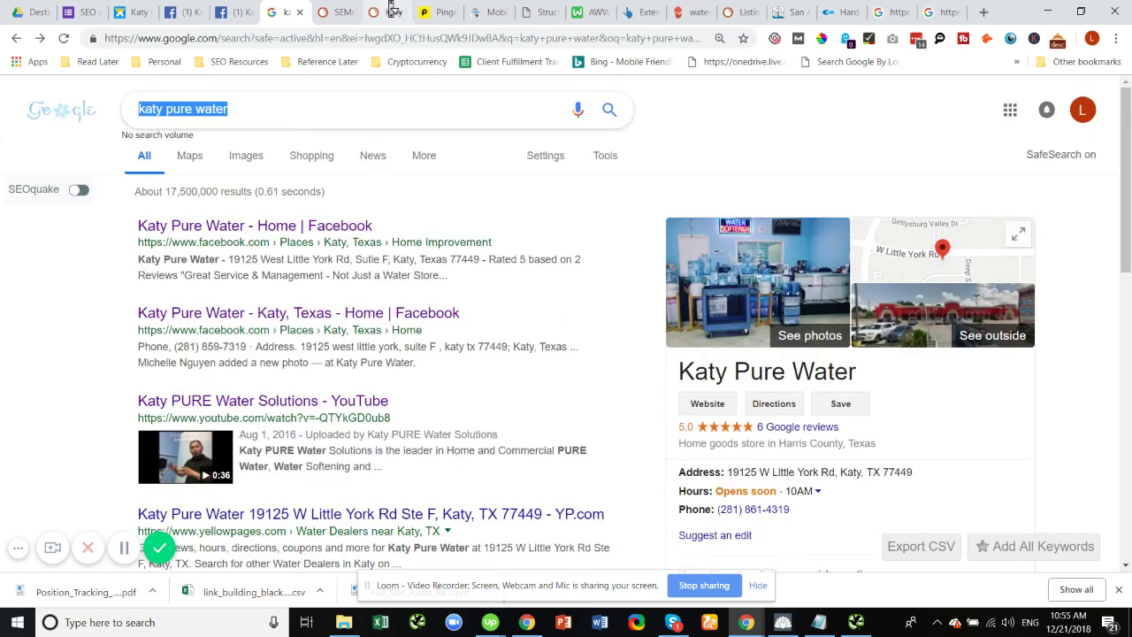
Compare the two Katy Pure Water Facebook pages, checking their posts, photos and contact details.
click(181, 12)
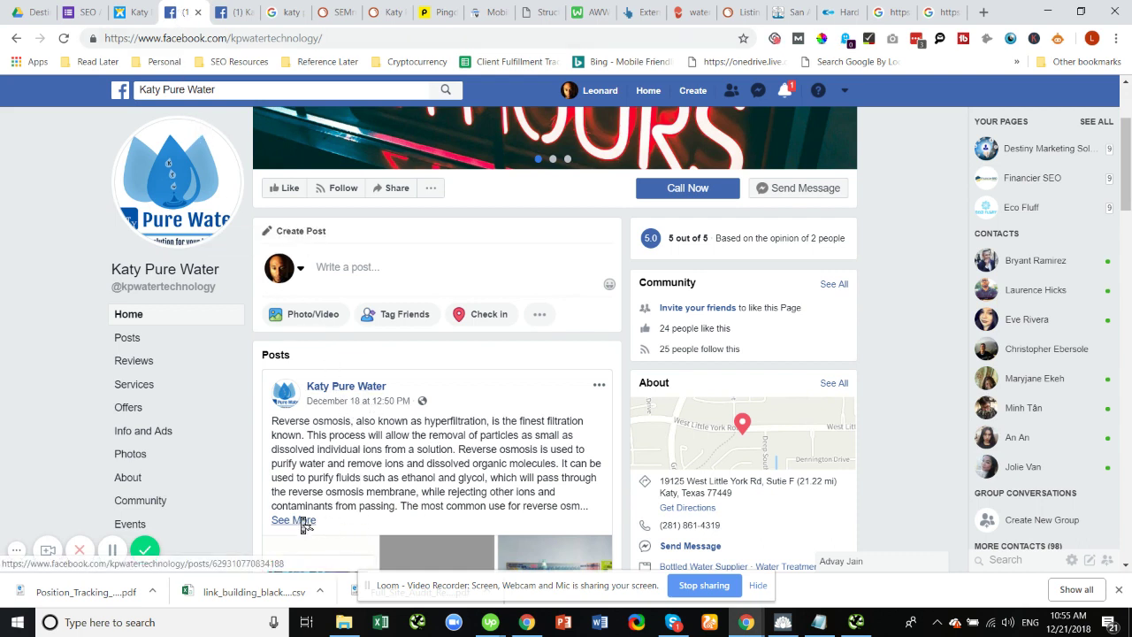
click(235, 18)
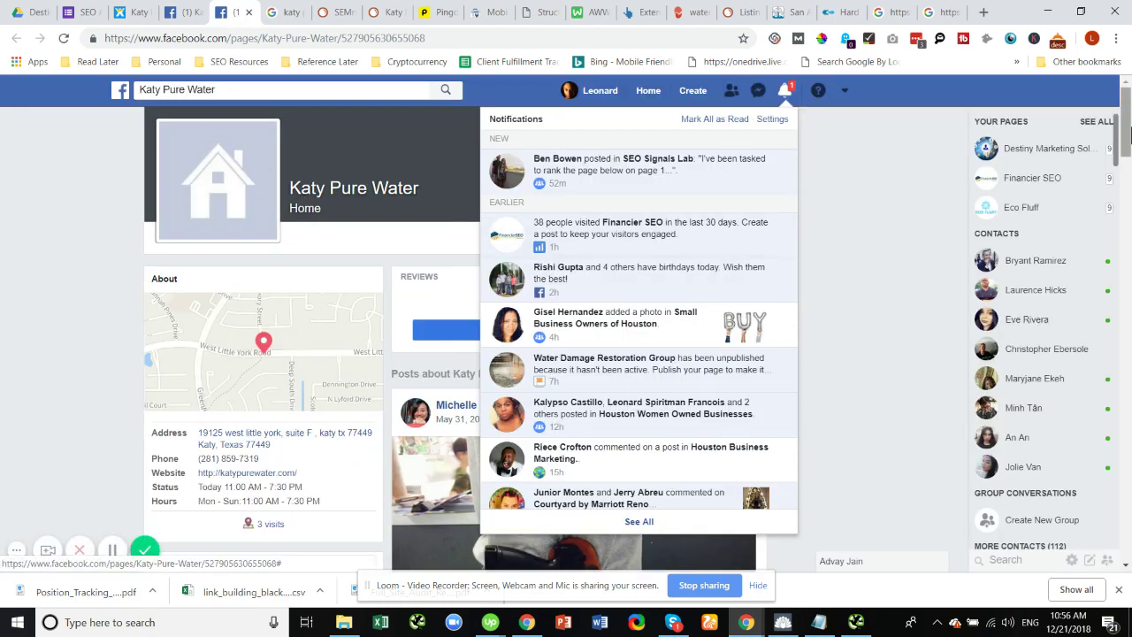
scroll(1129, 173, down, 1)
scroll(1129, 174, down, 1)
scroll(1130, 180, down, 2)
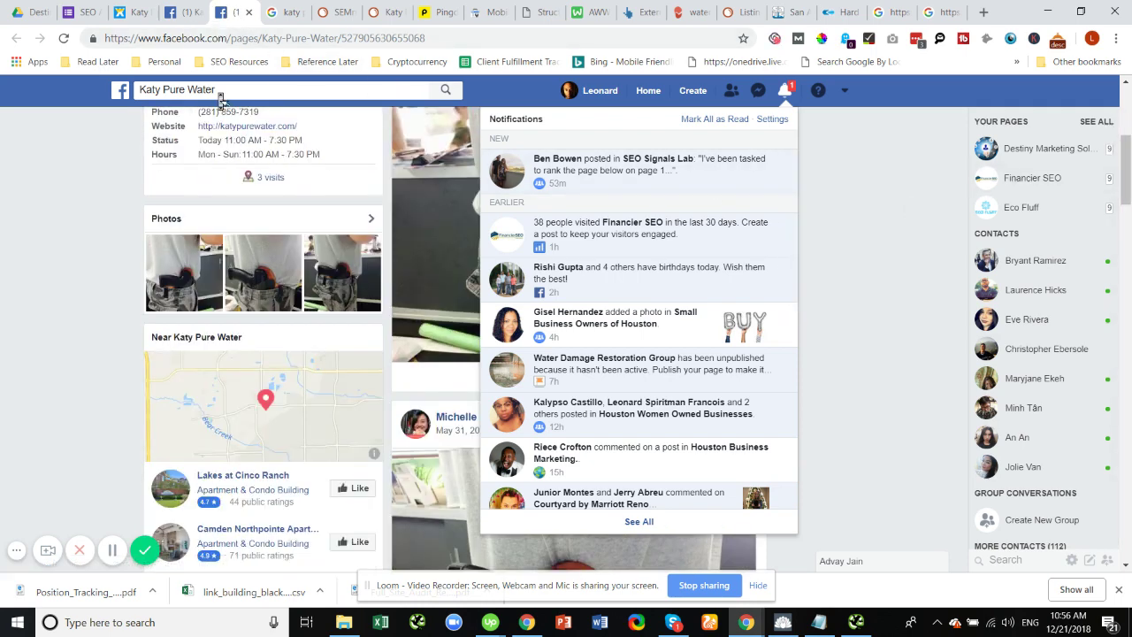
click(185, 24)
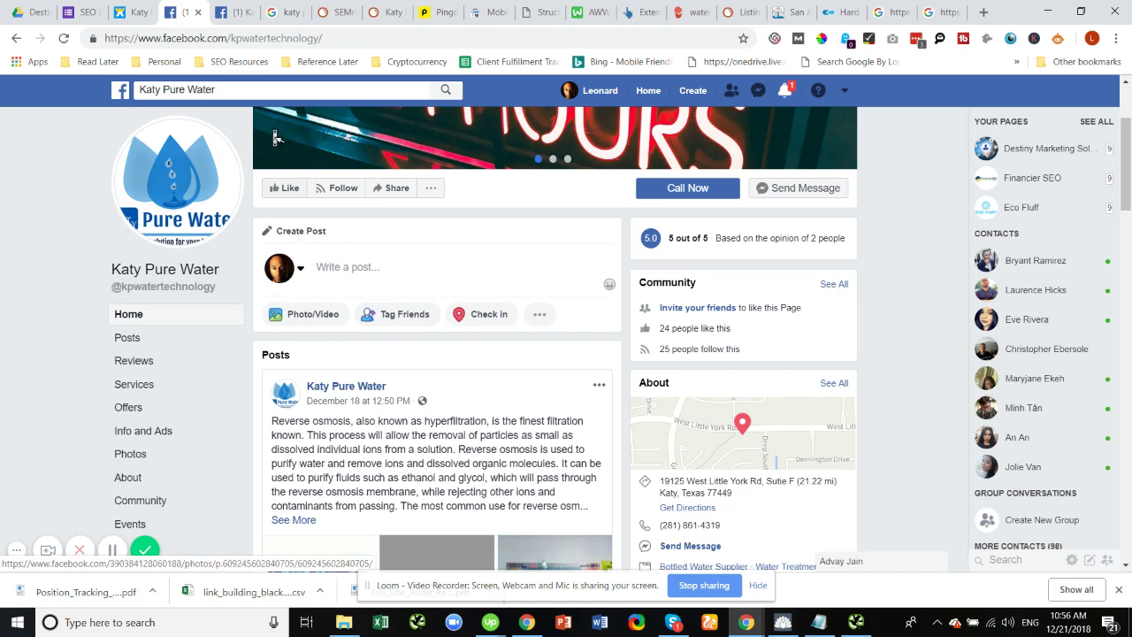
click(235, 13)
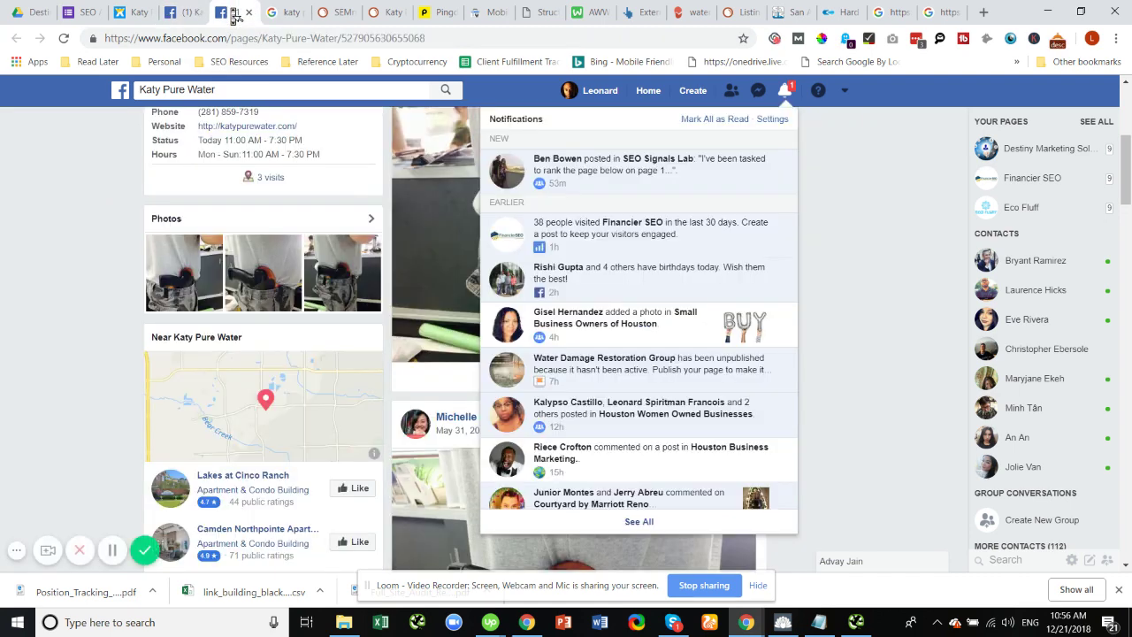
click(181, 13)
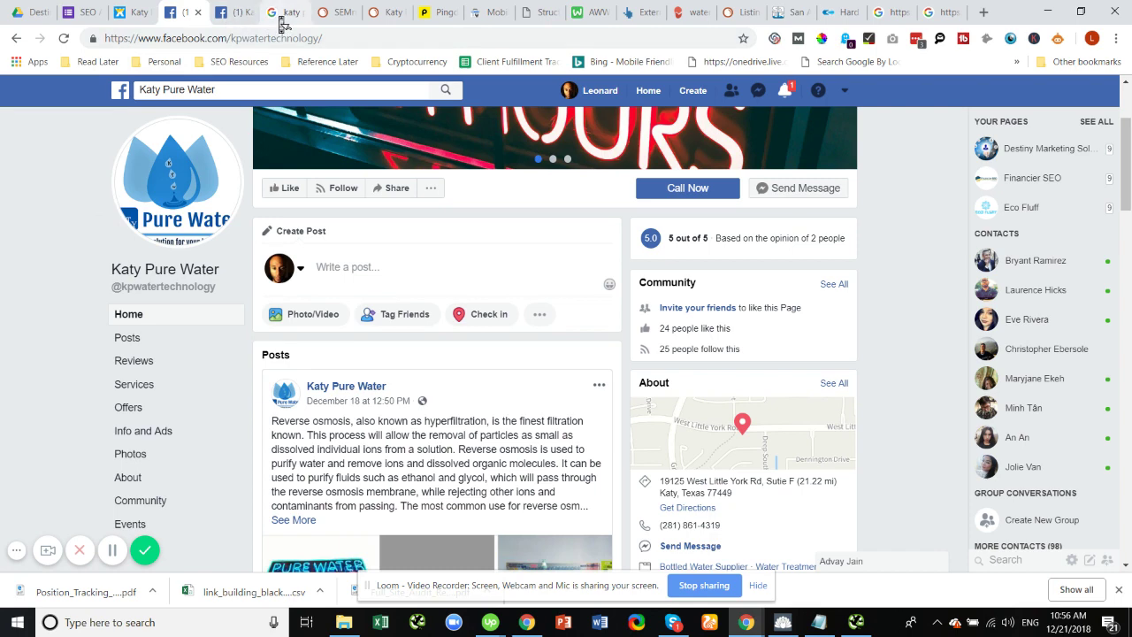
Inspect the Katy Pure Water website's blog posts and footer, checking them against the Google business profile.
click(131, 13)
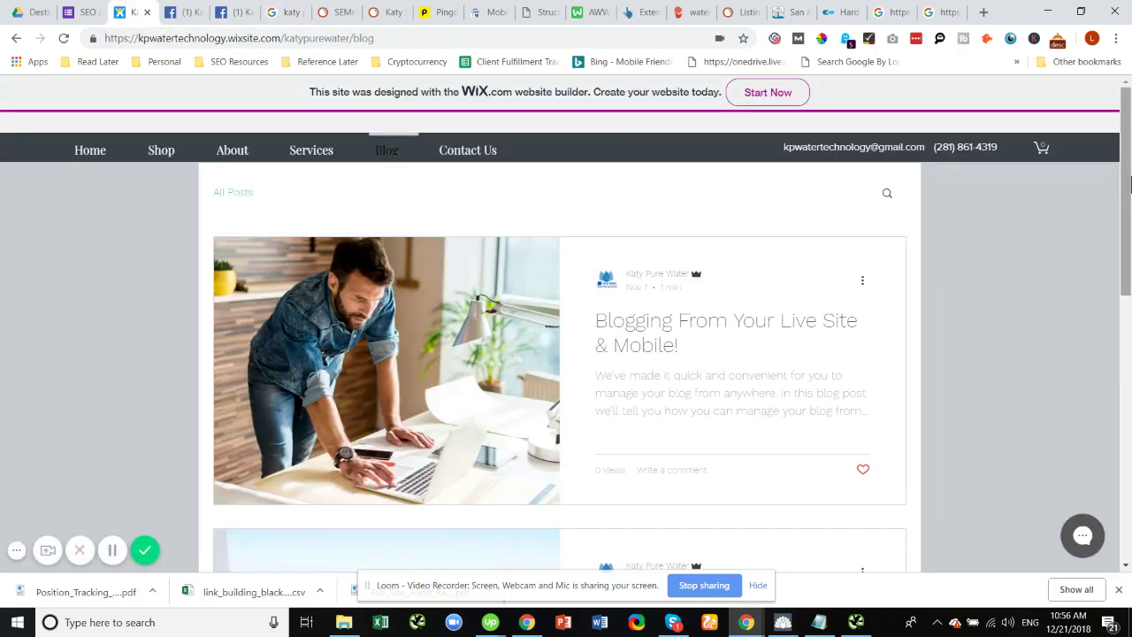
drag(1129, 250, 1129, 502)
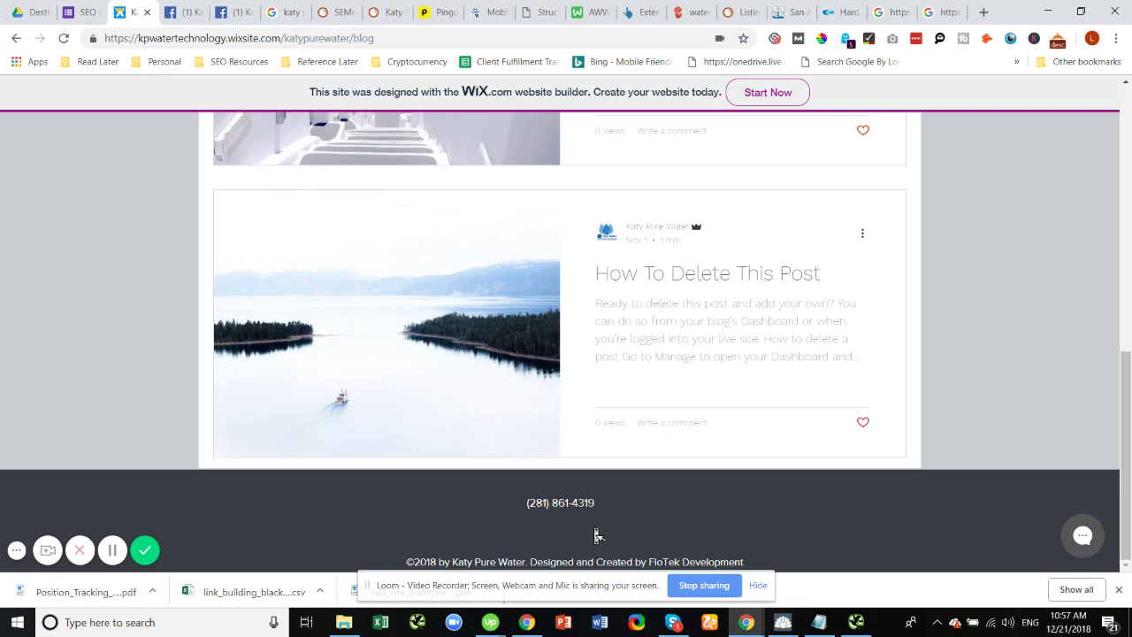
click(281, 13)
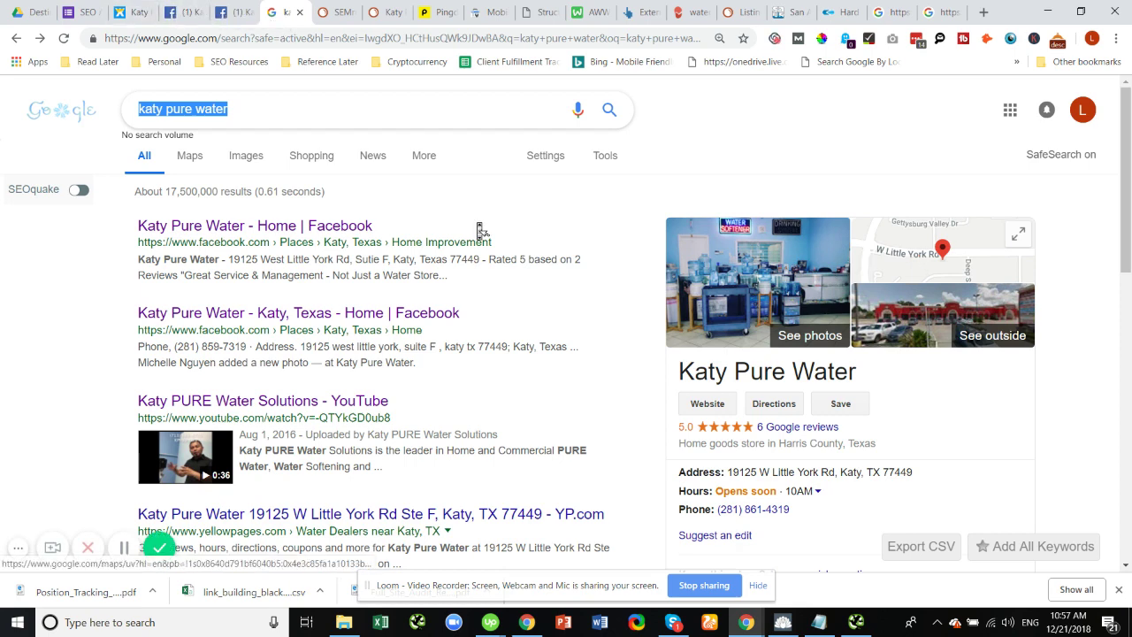
click(128, 14)
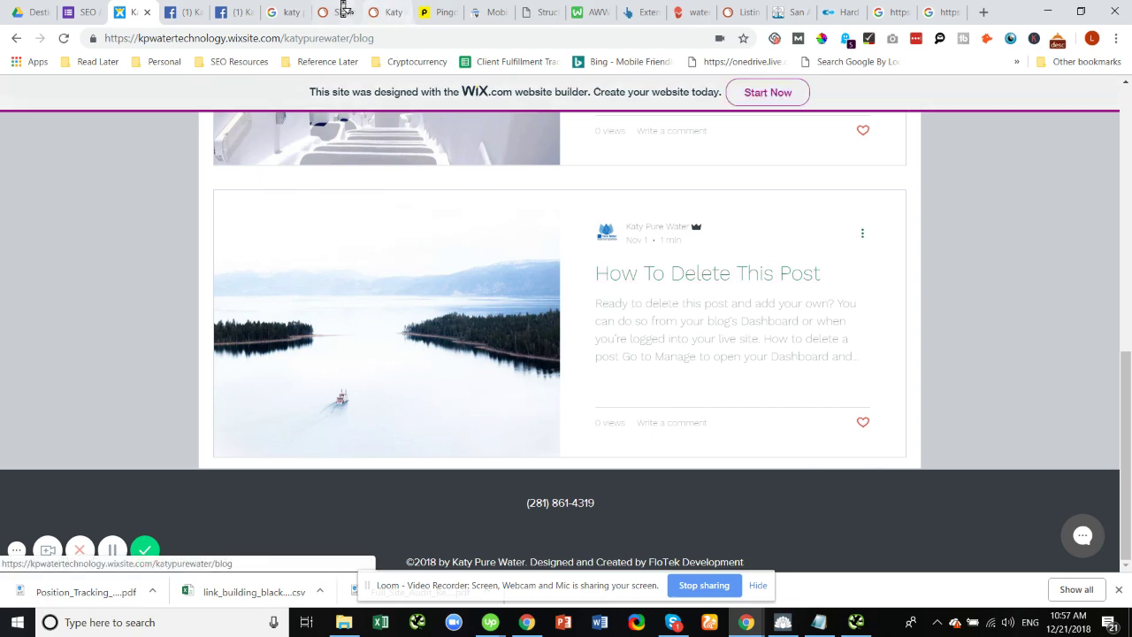
Open Katy Pure Water's Google Maps listing from the search results, view its map embed code, and close the sharing dialog.
click(285, 11)
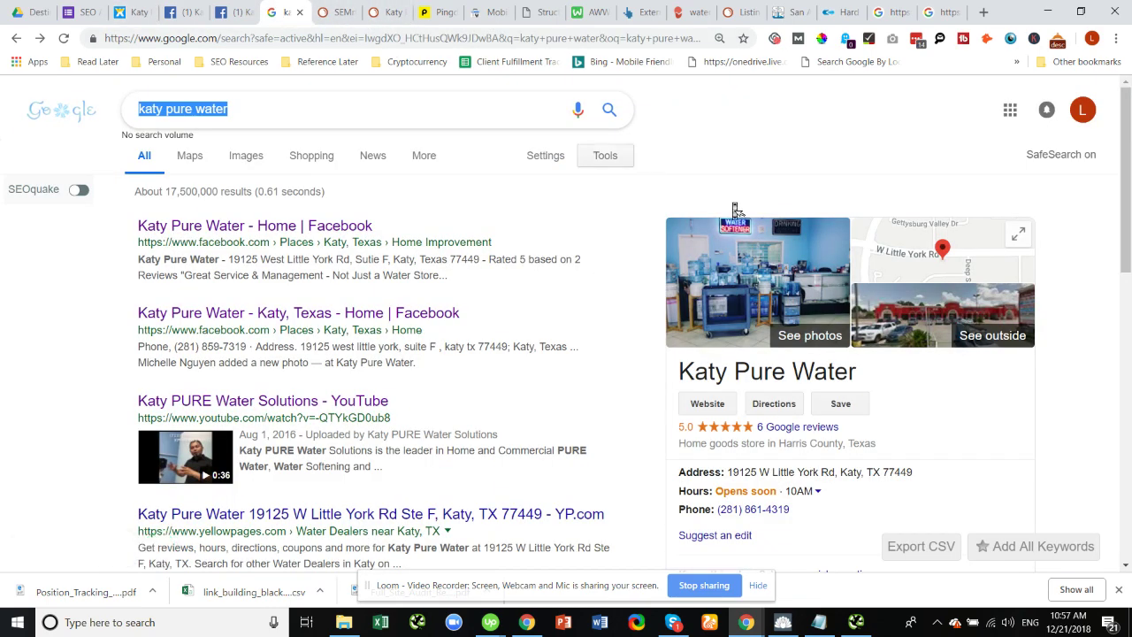
click(906, 254)
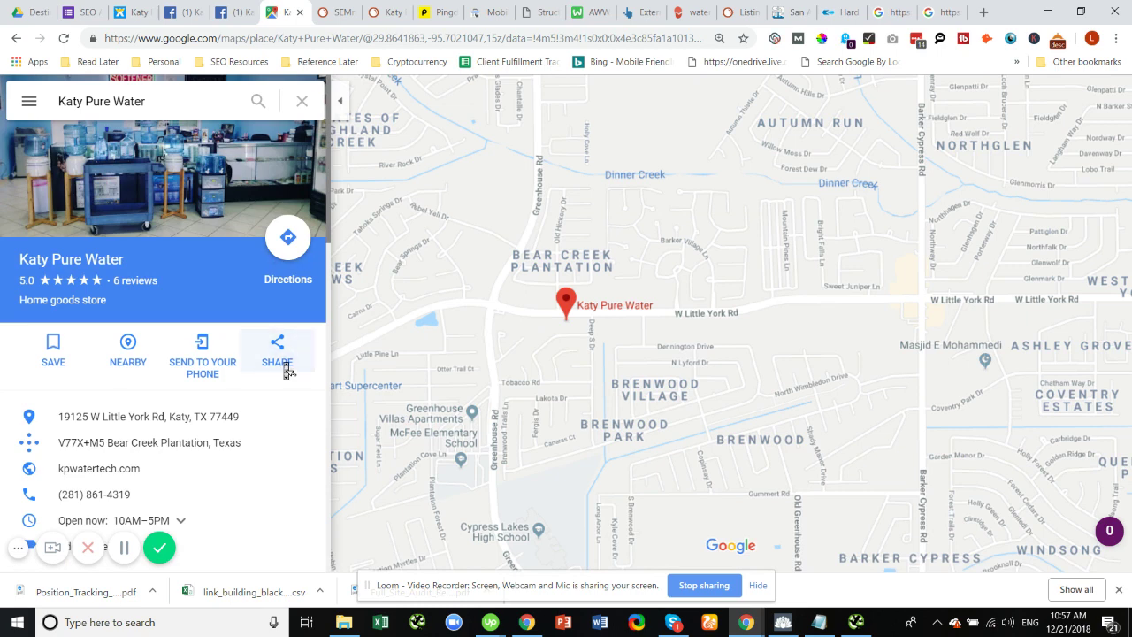
click(298, 361)
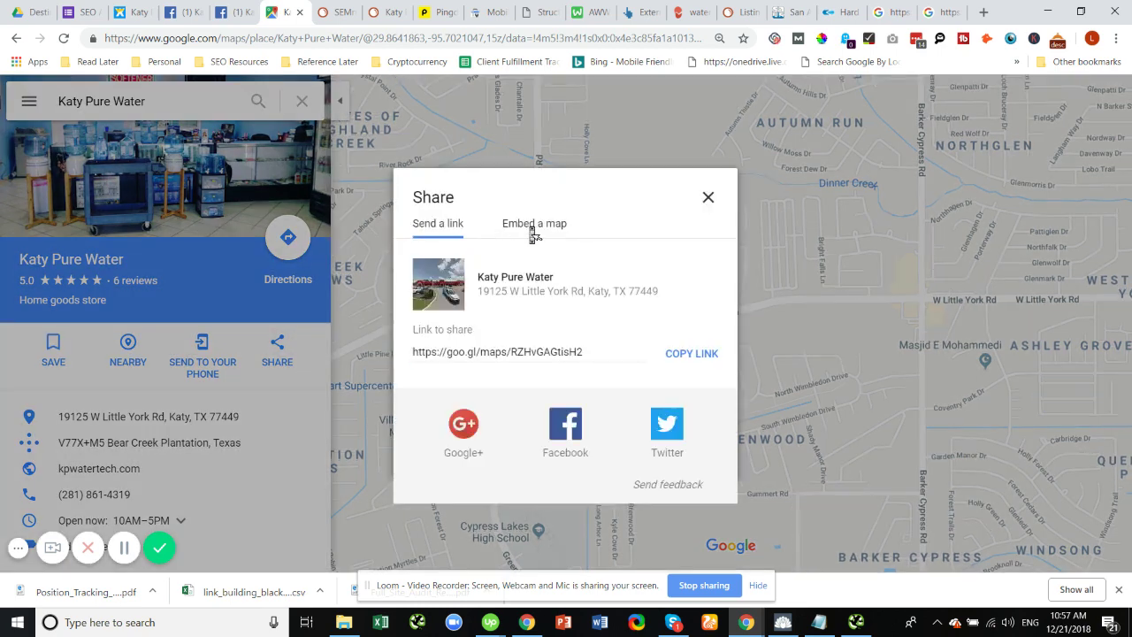
click(541, 225)
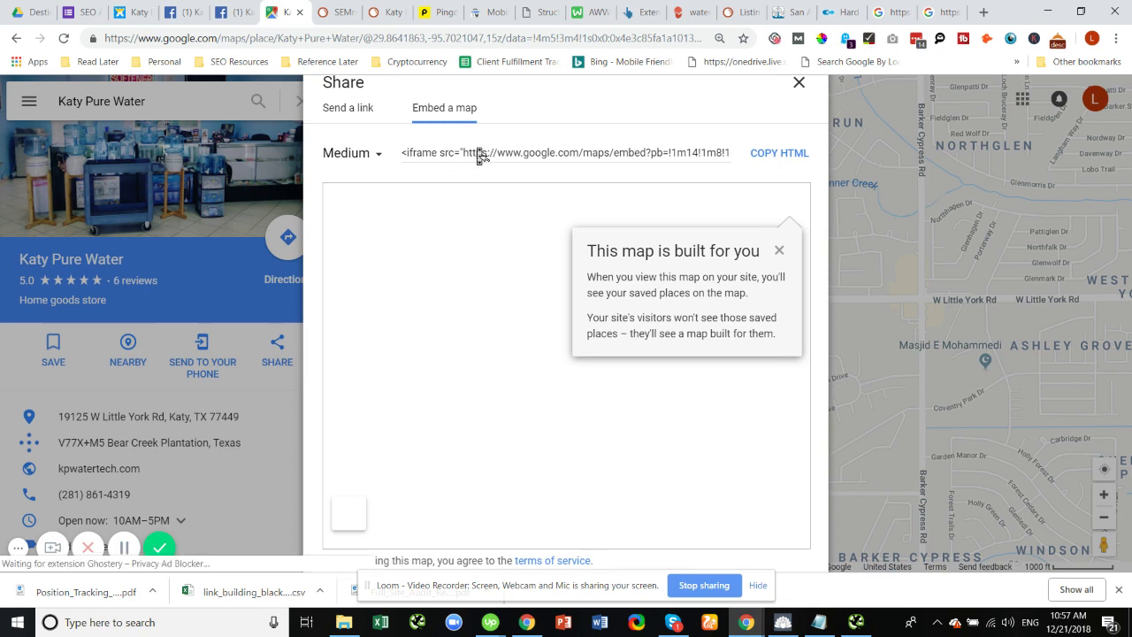
click(800, 84)
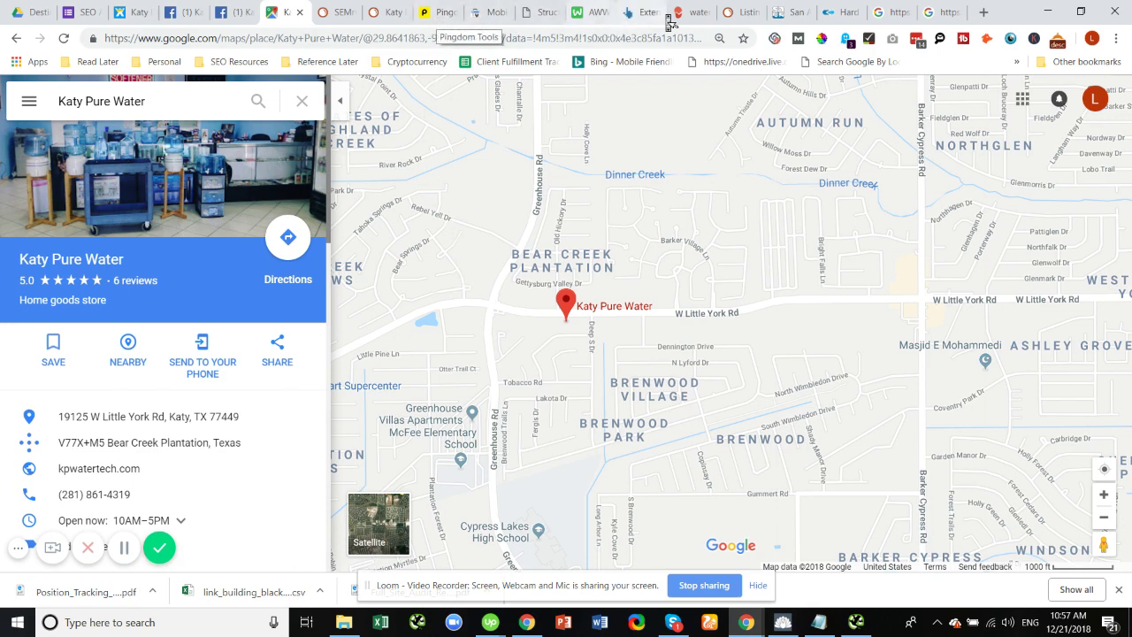
Examine the Semrush Listing Management report for Katy Pure Water, comparing directory statuses, addresses and phone numbers with the submitted business data.
click(738, 14)
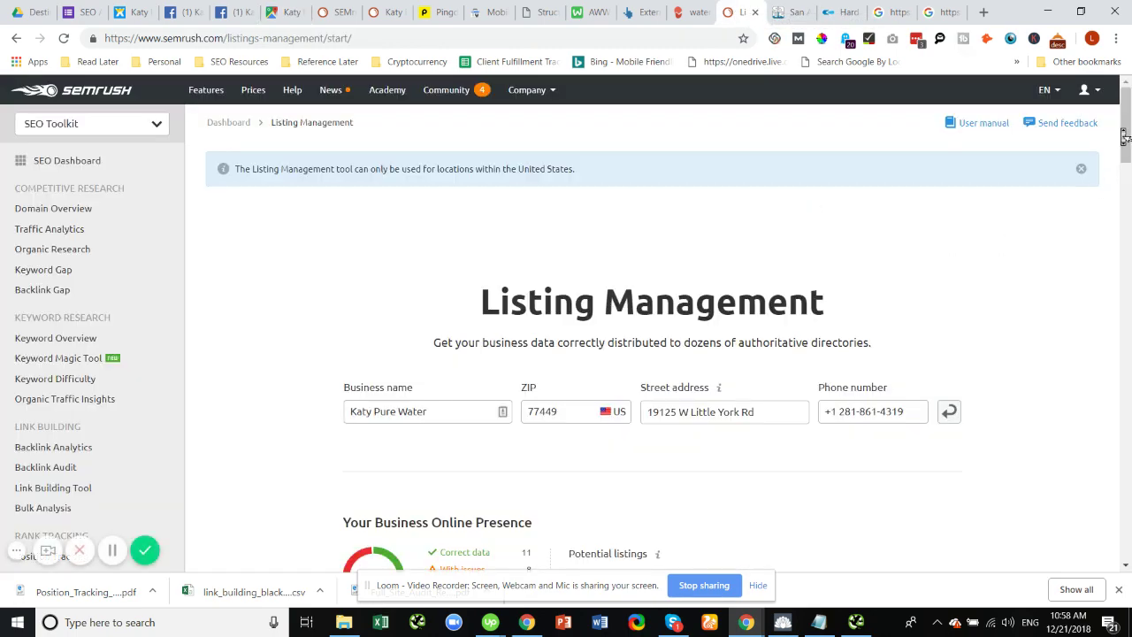
drag(1125, 137, 1129, 202)
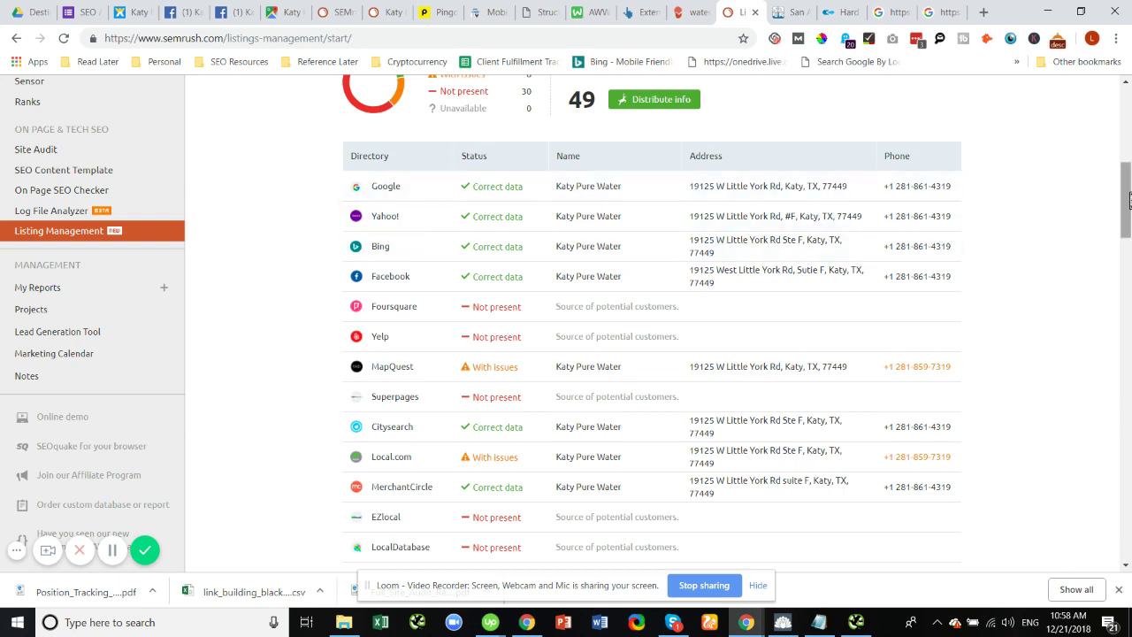
drag(1130, 202, 1126, 121)
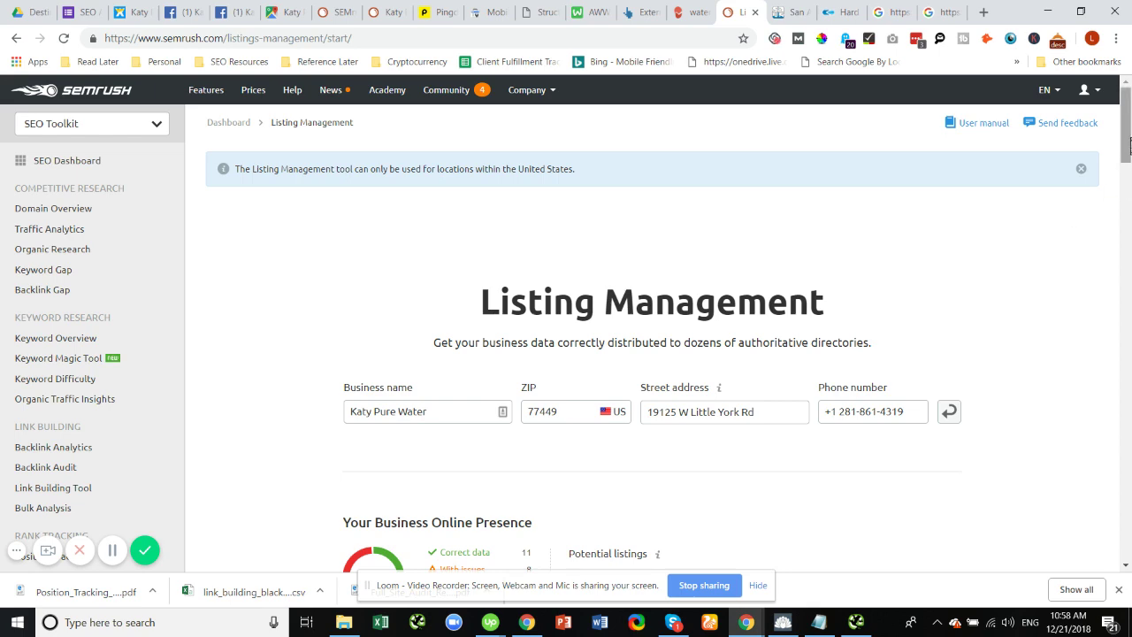
scroll(1128, 164, down, 1)
drag(1129, 163, 1128, 196)
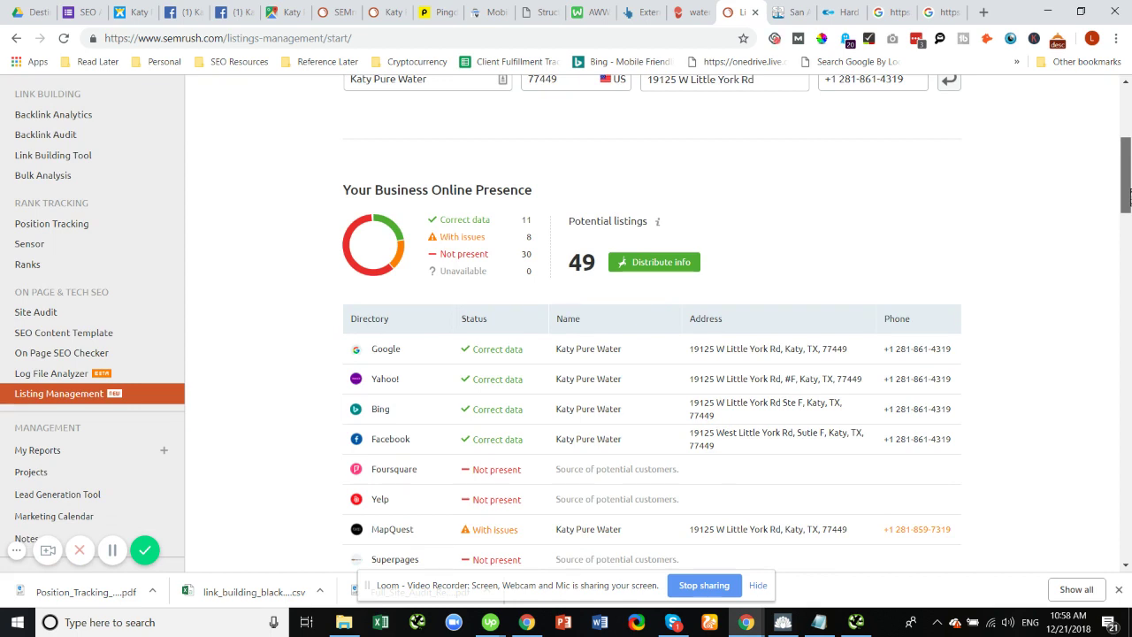
drag(1128, 197, 1128, 205)
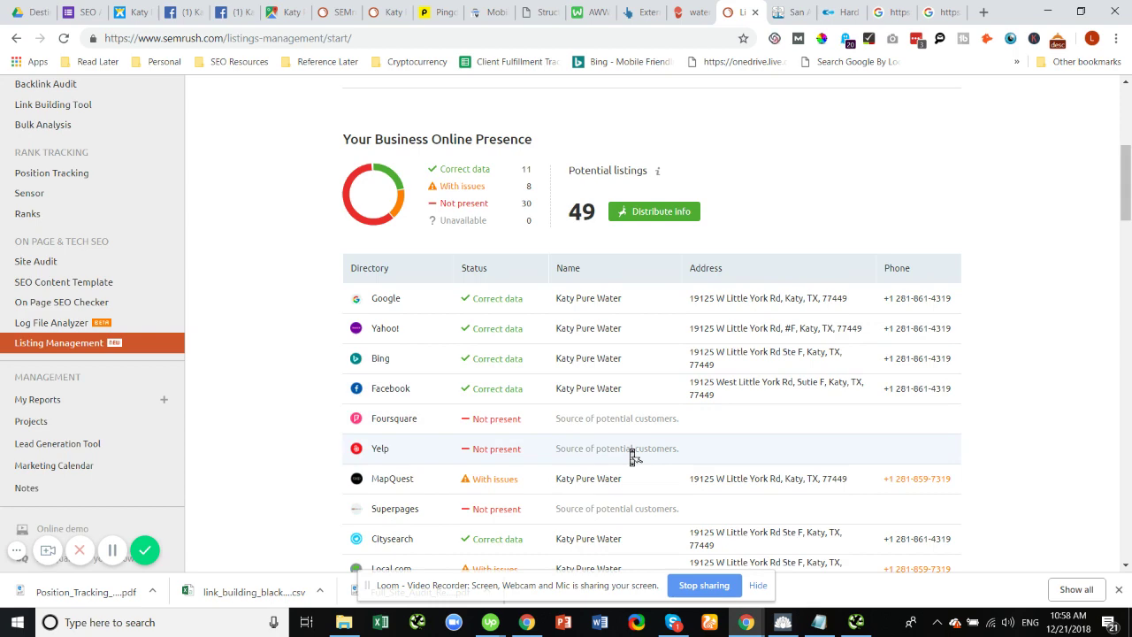
drag(1128, 177, 1129, 193)
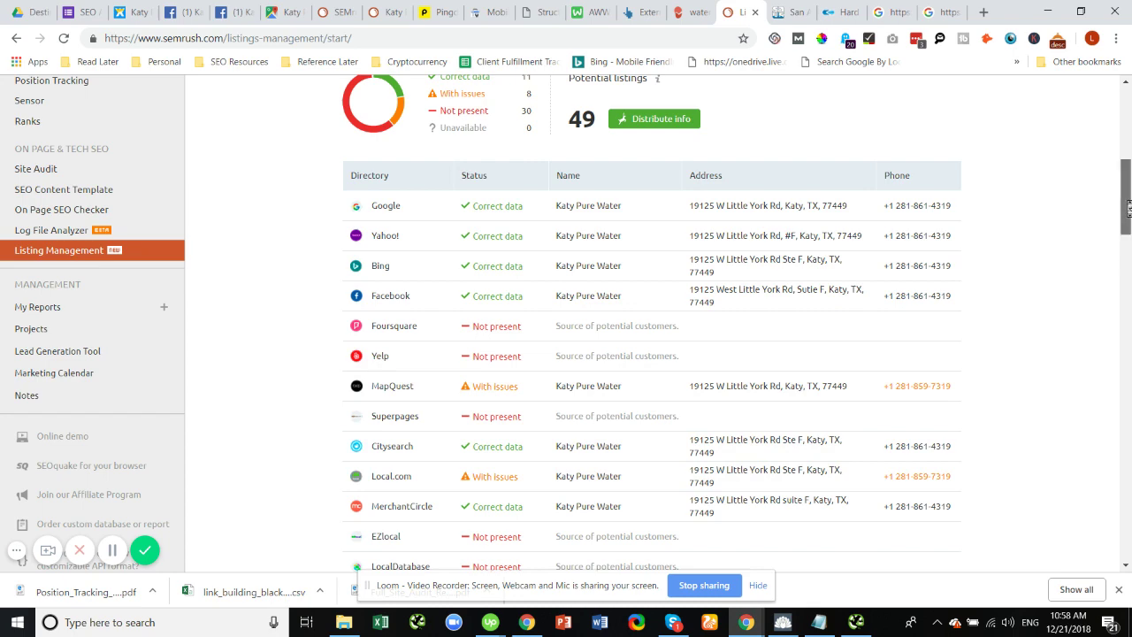
drag(1128, 209, 1112, 150)
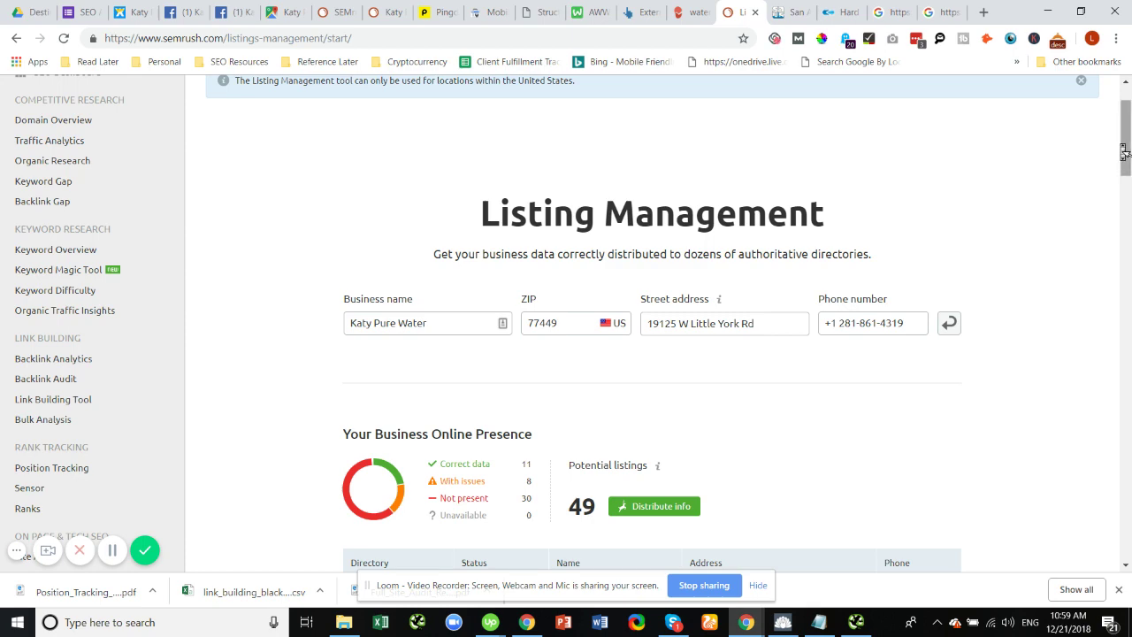
drag(1123, 152, 1123, 215)
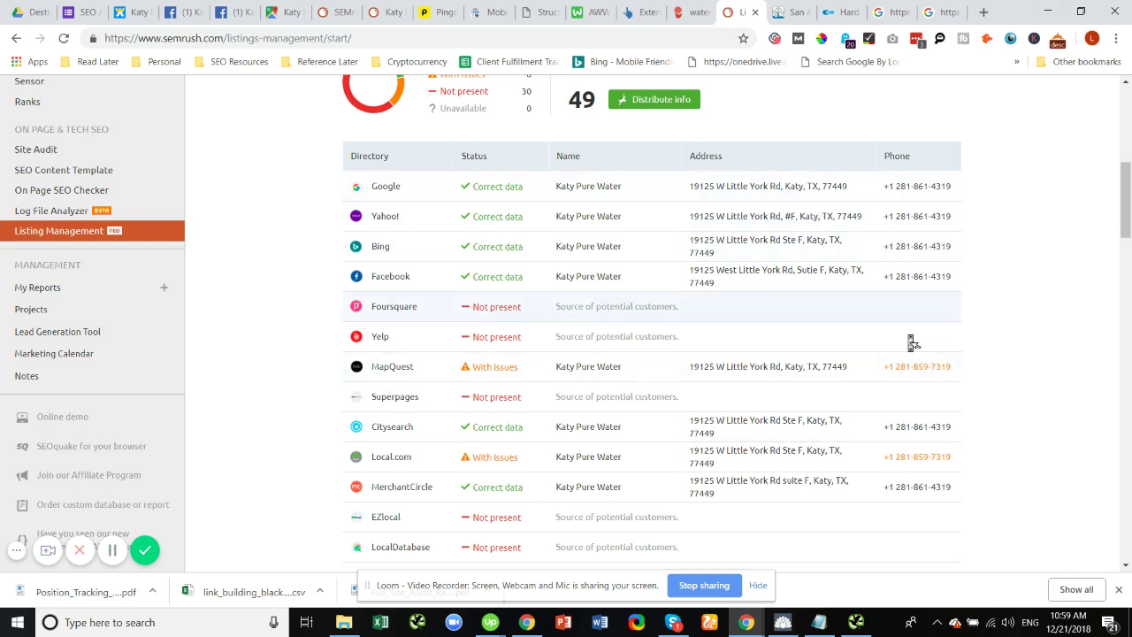
drag(1123, 222, 1127, 128)
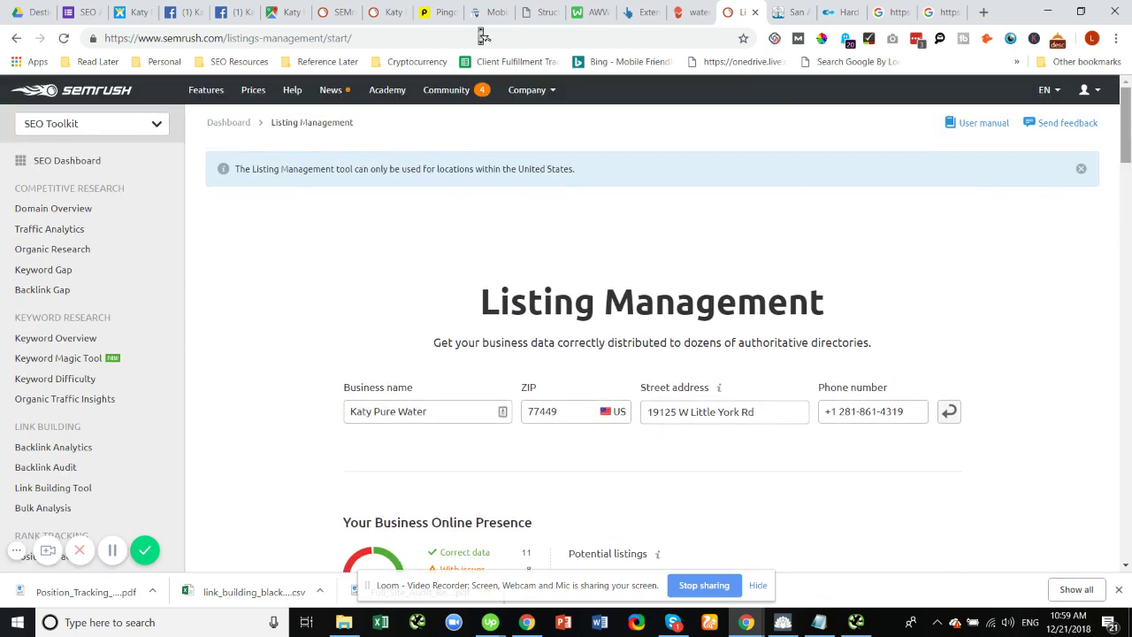
Return to the Katy Pure Water website, open its home page from the blog, and inspect the site's Wix web address.
click(121, 18)
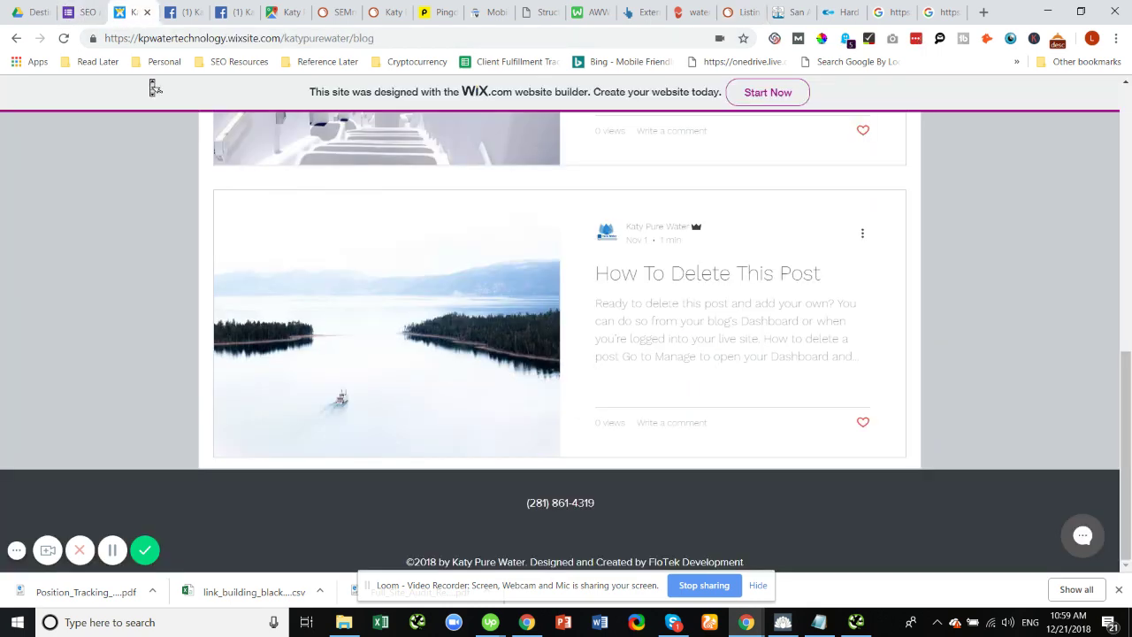
drag(1129, 440, 1129, 106)
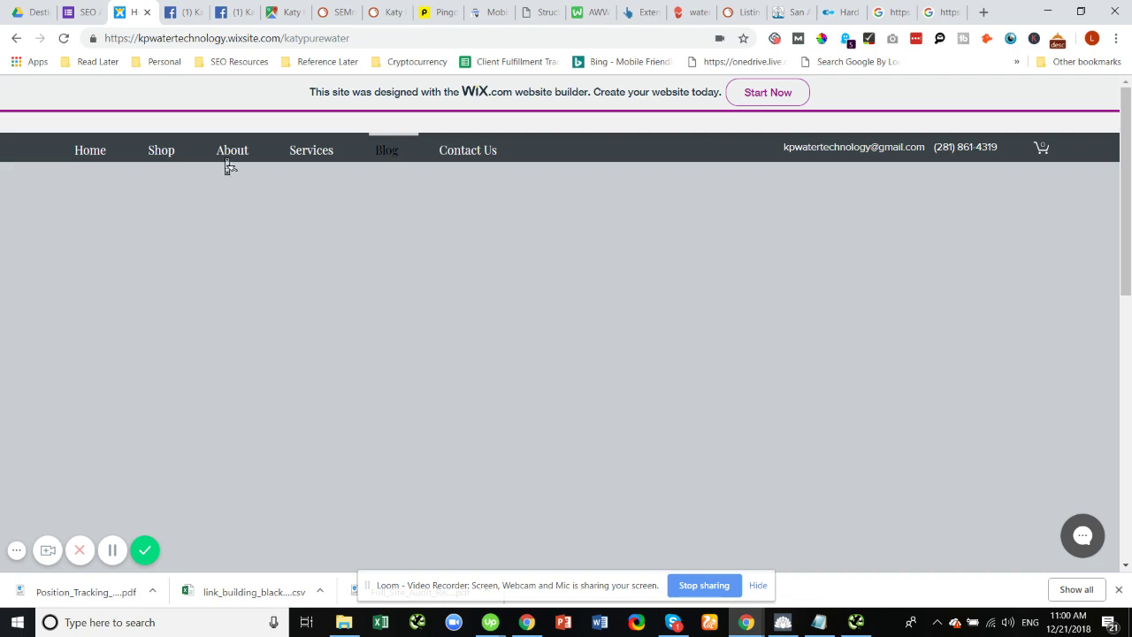
mouse_move(225, 159)
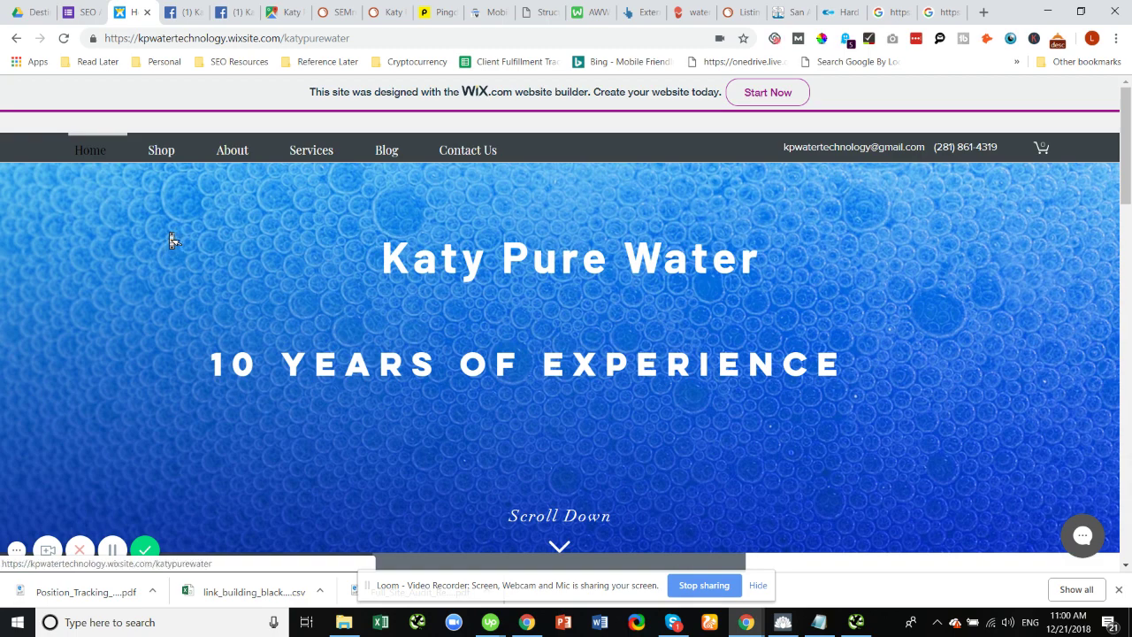
click(363, 40)
key(ctrl+a)
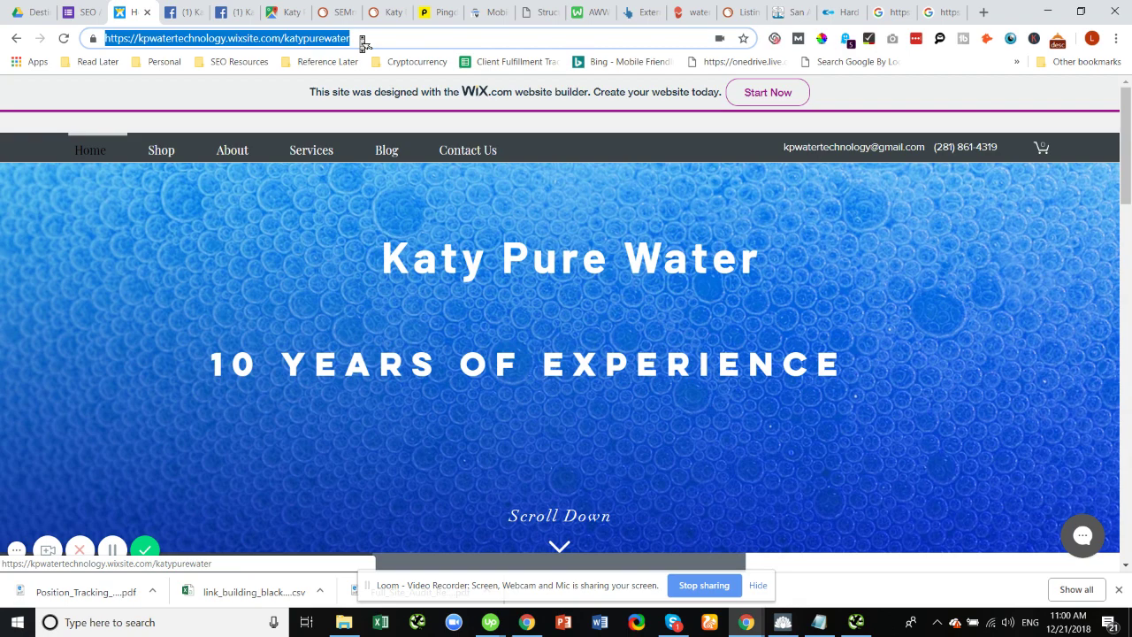
click(362, 44)
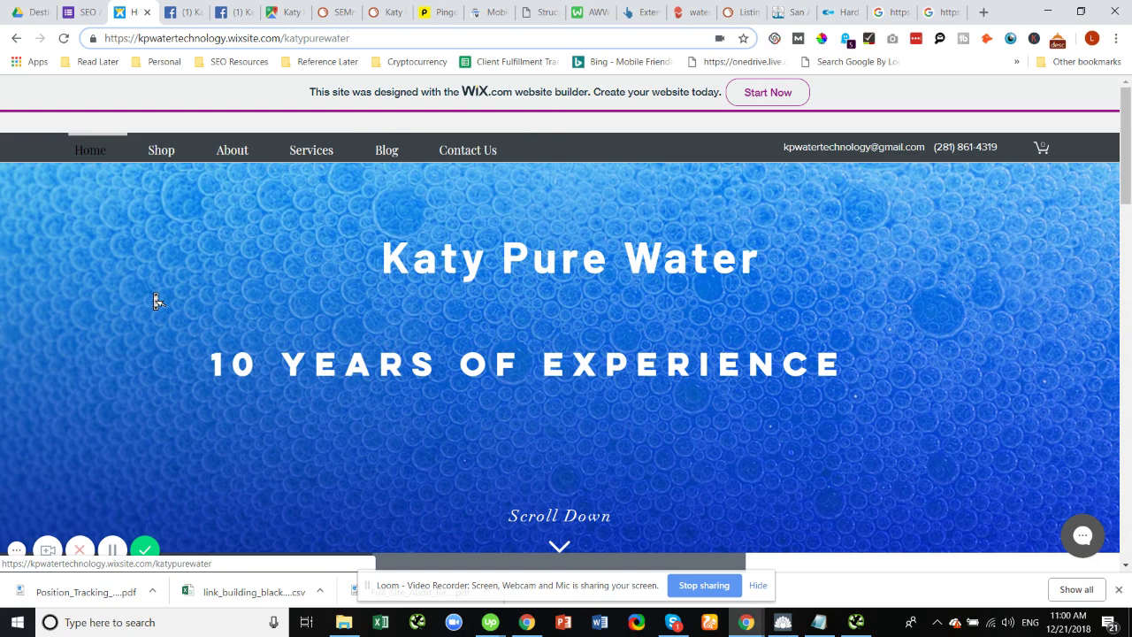
Bring up the saws.org website to examine it alongside the Katy Pure Water site.
click(781, 18)
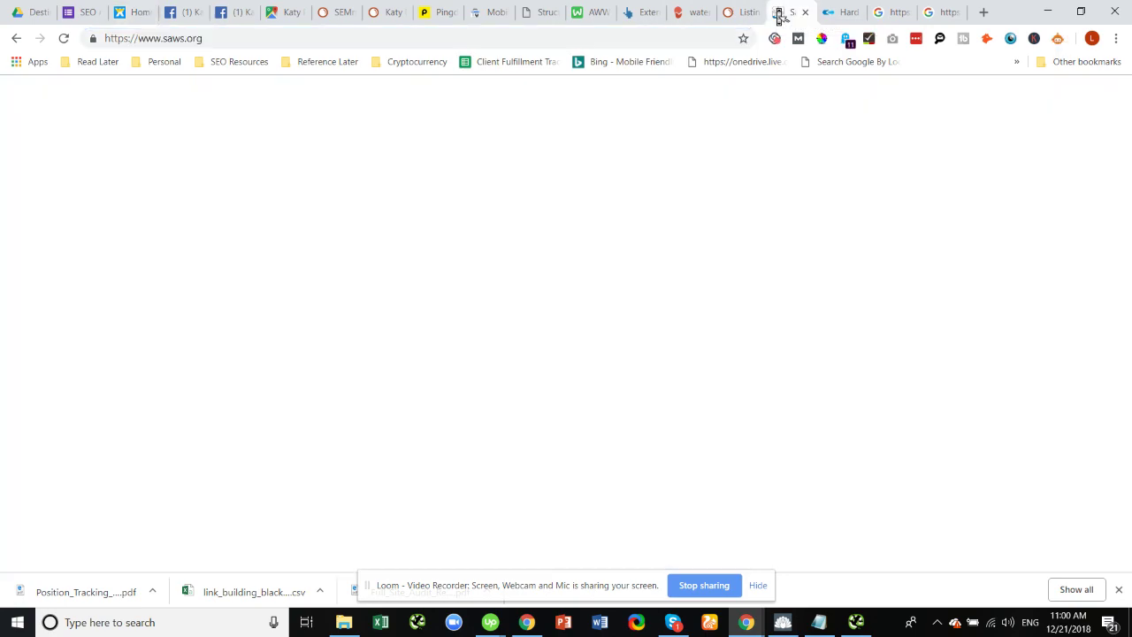